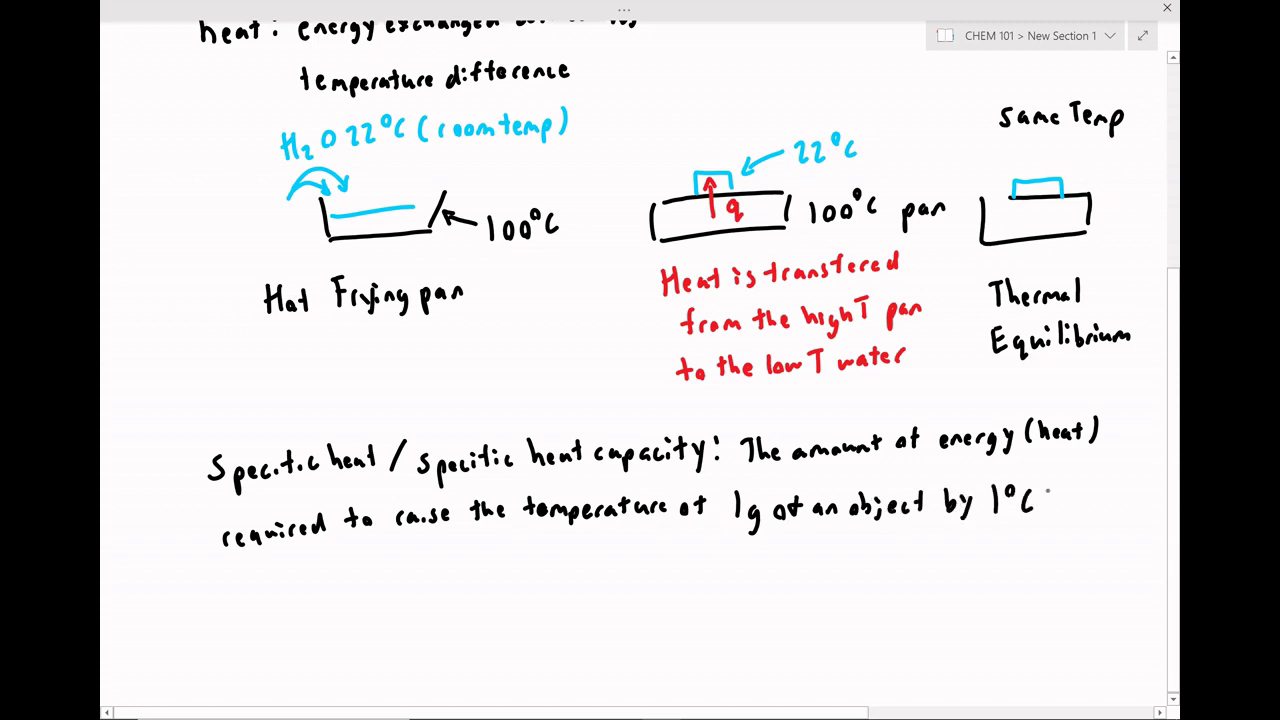
Handwrite "Different substances have different specific heat values." in blue ink beneath the specific heat capacity definition.
click(624, 10)
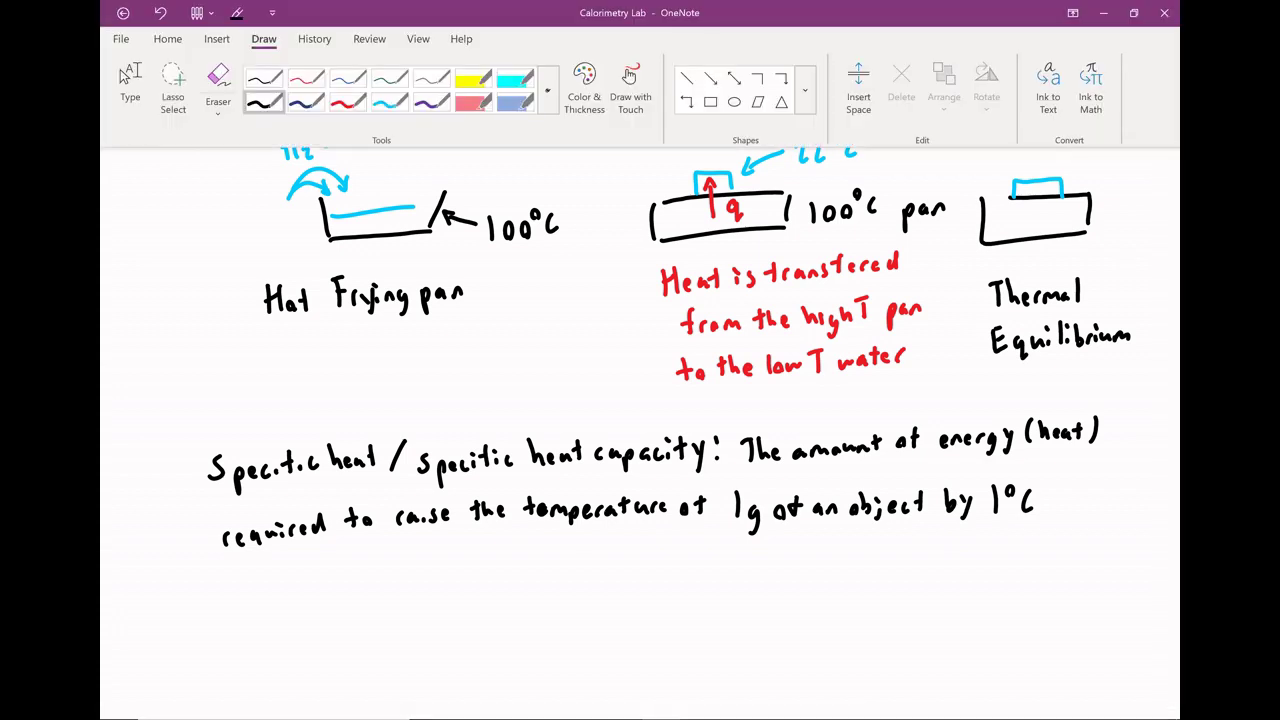
key(F11)
drag(224, 476, 254, 500)
click(241, 480)
drag(249, 489, 261, 487)
drag(272, 474, 278, 485)
drag(284, 488, 307, 484)
drag(305, 490, 331, 493)
drag(334, 472, 334, 492)
drag(326, 482, 358, 490)
drag(375, 480, 400, 488)
mouse_move(420, 466)
mouse_down()
mouse_move(422, 488)
mouse_move(452, 480)
mouse_up()
drag(454, 482, 466, 482)
drag(476, 472, 478, 480)
mouse_move(490, 464)
mouse_down()
mouse_move(484, 482)
mouse_move(566, 474)
mouse_up()
drag(582, 466, 590, 470)
drag(594, 462, 612, 472)
drag(618, 456, 624, 470)
drag(640, 460, 652, 466)
drag(650, 470, 668, 466)
drag(668, 470, 688, 470)
mouse_move(694, 448)
mouse_down()
mouse_move(696, 468)
mouse_move(718, 470)
mouse_up()
mouse_move(732, 458)
mouse_down()
mouse_move(736, 484)
mouse_move(752, 466)
mouse_up()
mouse_move(766, 456)
mouse_down()
mouse_move(760, 468)
mouse_move(776, 466)
mouse_up()
mouse_move(794, 446)
mouse_down()
mouse_move(786, 460)
mouse_move(798, 460)
mouse_up()
mouse_move(806, 448)
mouse_down()
mouse_move(802, 462)
mouse_move(822, 466)
mouse_up()
drag(840, 444, 834, 460)
mouse_move(848, 448)
mouse_down()
mouse_move(854, 462)
mouse_move(870, 458)
mouse_up()
drag(876, 438, 876, 446)
drag(902, 448, 922, 458)
mouse_move(930, 436)
mouse_down()
mouse_move(932, 452)
mouse_move(964, 456)
mouse_up()
drag(978, 442, 968, 458)
click(991, 447)
click(991, 456)
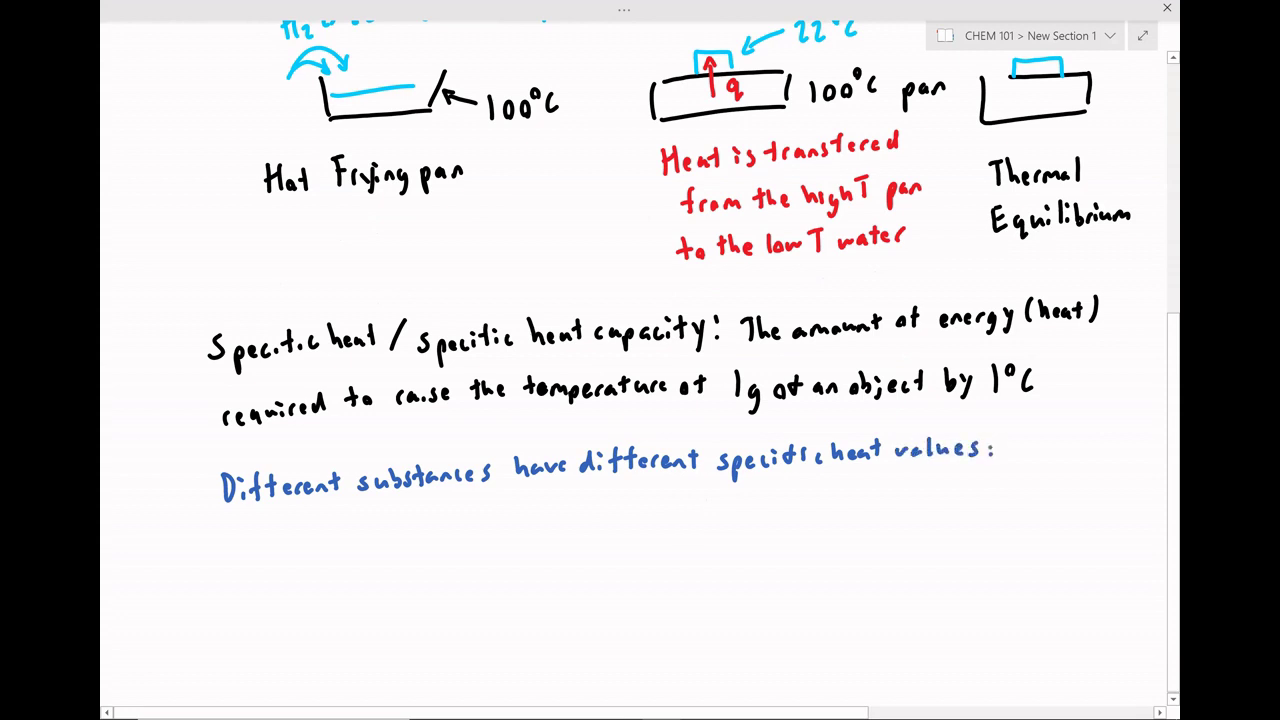
Handwrite the specific heat of water in blue below the sentence as "H2O Cs = 4.184 J / g°C".
drag(316, 569, 316, 602)
mouse_move(316, 587)
mouse_down()
mouse_move(330, 567)
mouse_move(331, 601)
mouse_up()
mouse_move(339, 590)
mouse_down()
mouse_move(350, 606)
mouse_move(376, 590)
mouse_up()
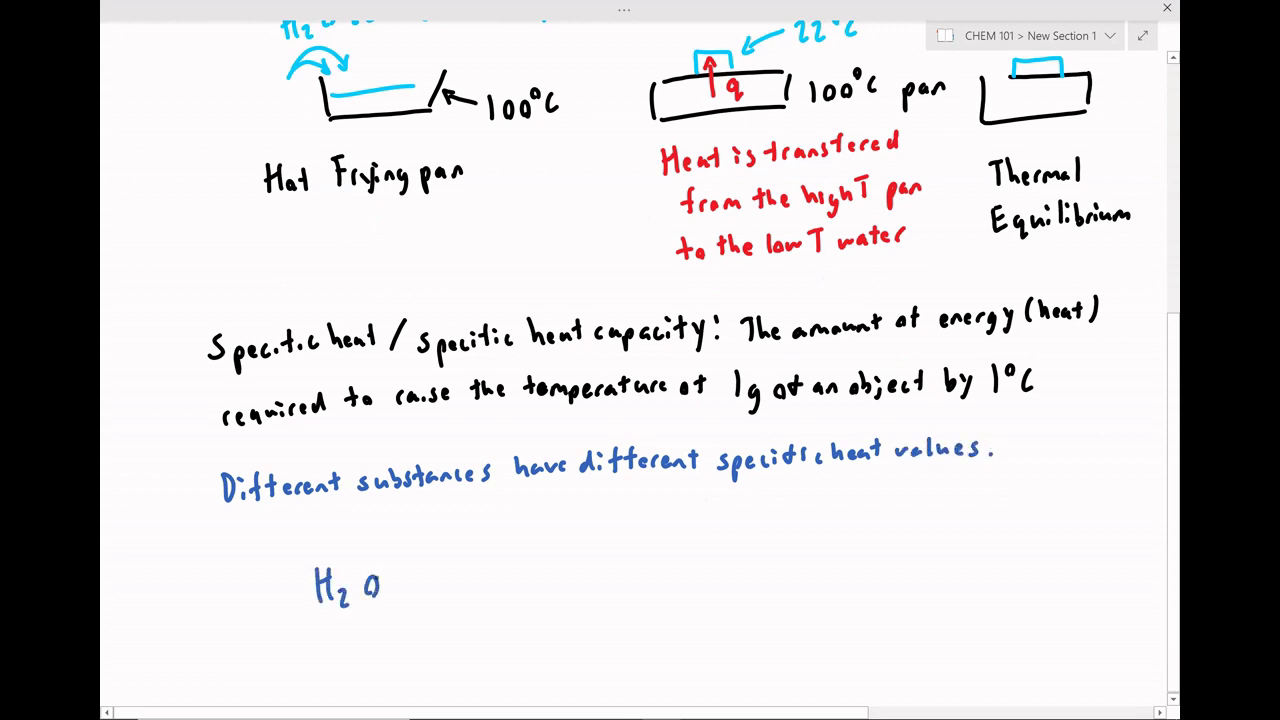
drag(445, 566, 444, 600)
mouse_move(464, 586)
mouse_down()
mouse_move(458, 604)
mouse_move(497, 567)
mouse_up()
drag(481, 576, 531, 572)
mouse_move(529, 550)
mouse_down()
mouse_move(531, 583)
mouse_move(591, 566)
mouse_up()
click(541, 576)
mouse_move(593, 544)
mouse_down()
mouse_move(596, 574)
mouse_move(618, 574)
mouse_move(636, 541)
mouse_up()
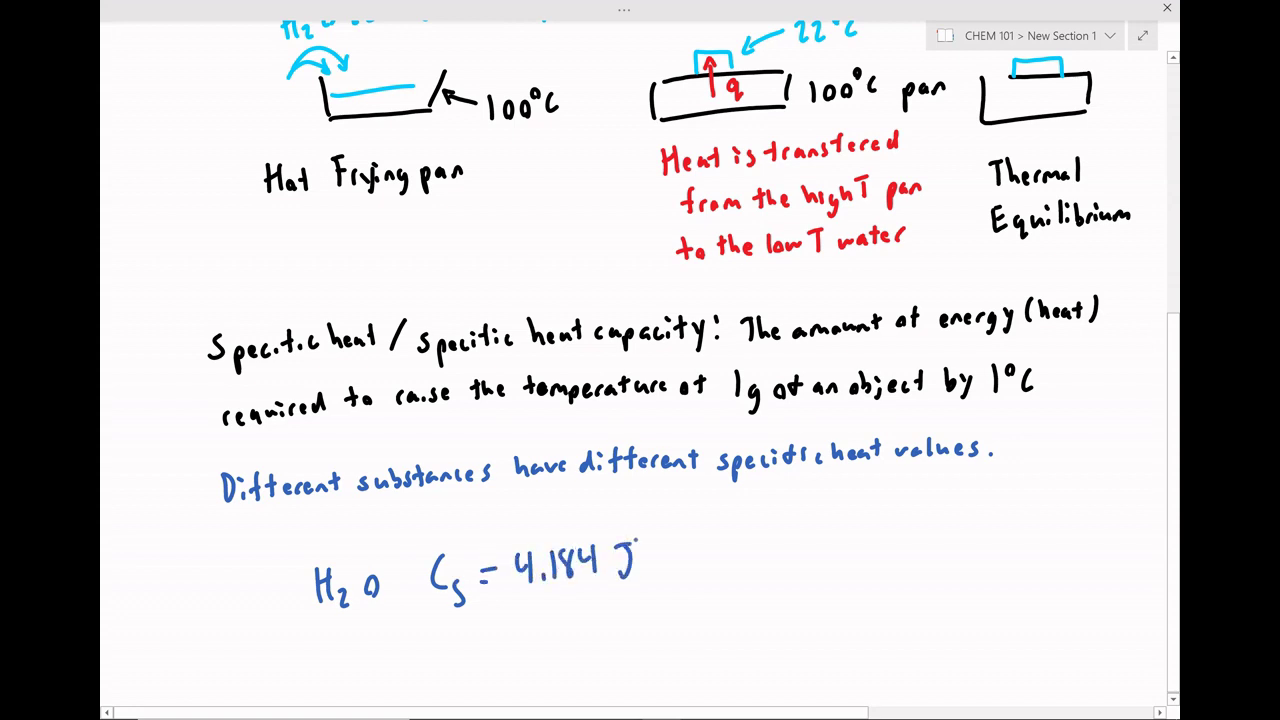
mouse_move(553, 597)
mouse_down()
mouse_move(627, 590)
mouse_move(589, 654)
mouse_up()
drag(616, 610, 612, 620)
mouse_move(631, 618)
mouse_down()
mouse_move(628, 634)
mouse_move(641, 631)
mouse_up()
Draw a blue arrow pointing to the J unit of the water value and label it "Energy".
mouse_move(652, 542)
mouse_down()
mouse_move(680, 518)
mouse_move(660, 541)
mouse_move(694, 532)
mouse_up()
mouse_move(694, 530)
mouse_down()
mouse_move(706, 528)
mouse_move(702, 503)
mouse_up()
drag(693, 517, 730, 524)
mouse_move(733, 526)
mouse_down()
mouse_move(742, 515)
mouse_move(747, 536)
mouse_move(762, 536)
mouse_up()
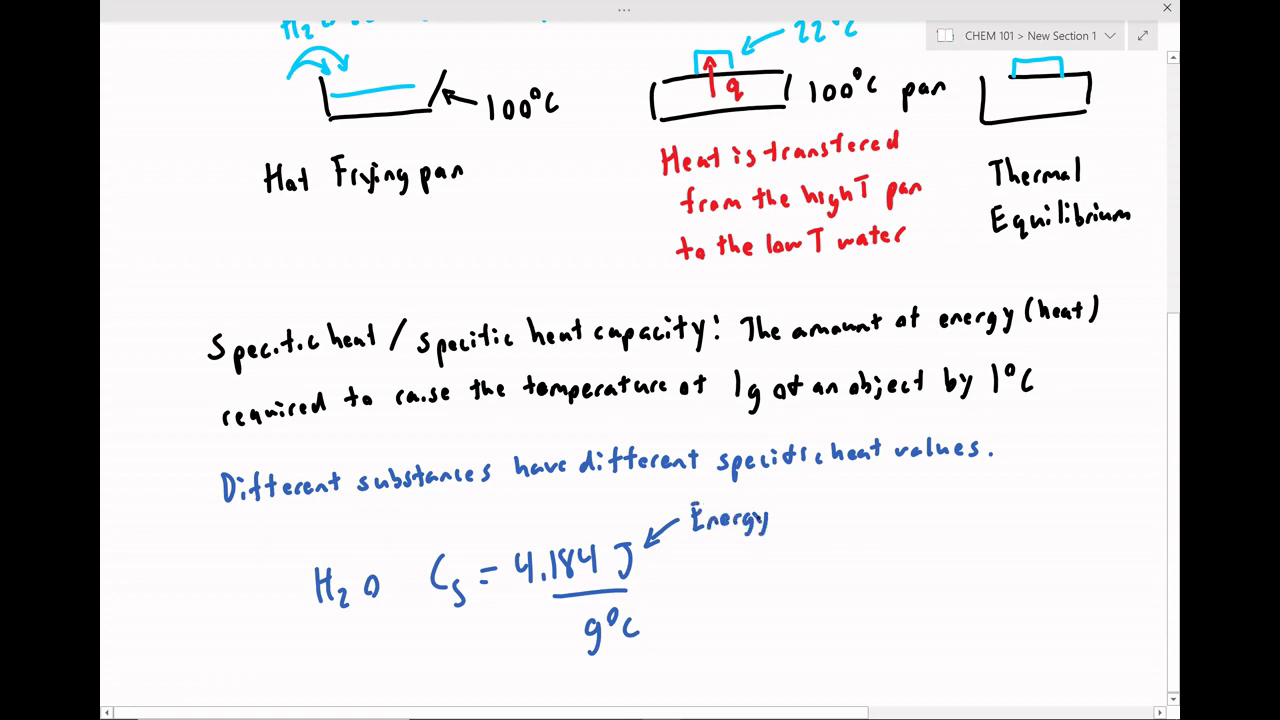
Handwrite the specific heat of aluminium in black beside the water value as "Al Cs = 0.90 J / g°C".
click(624, 10)
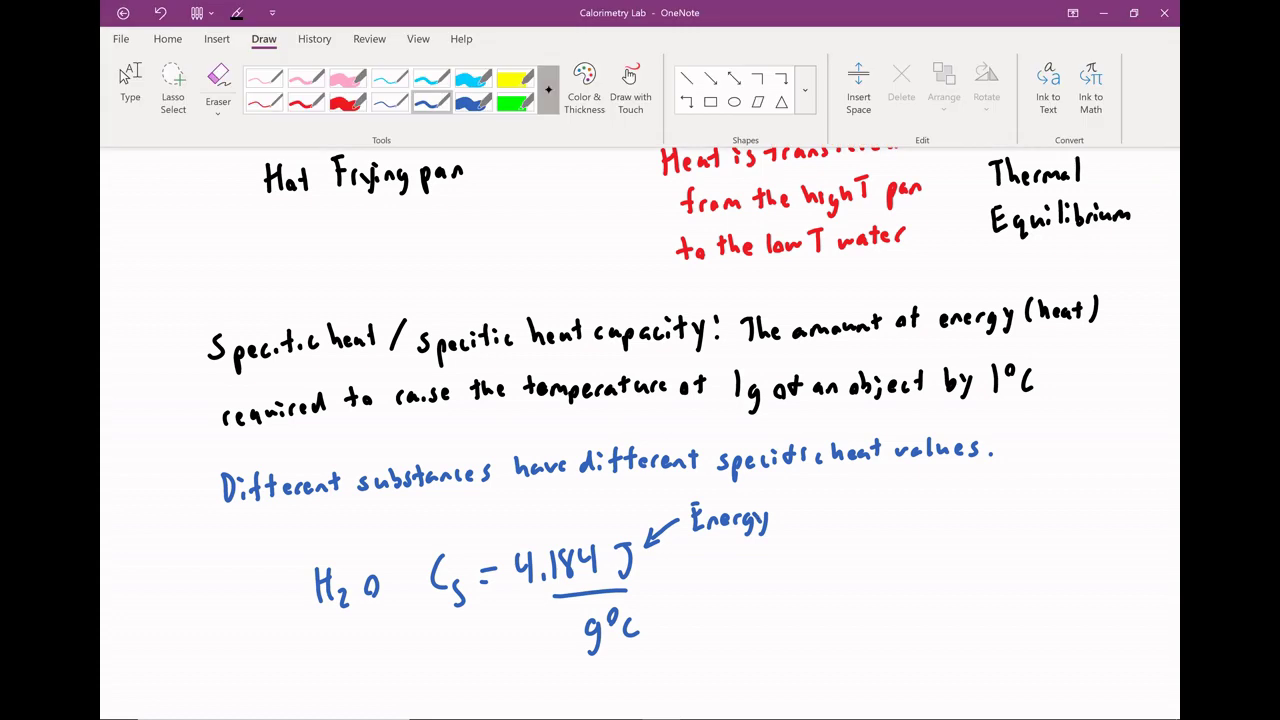
click(548, 90)
click(438, 323)
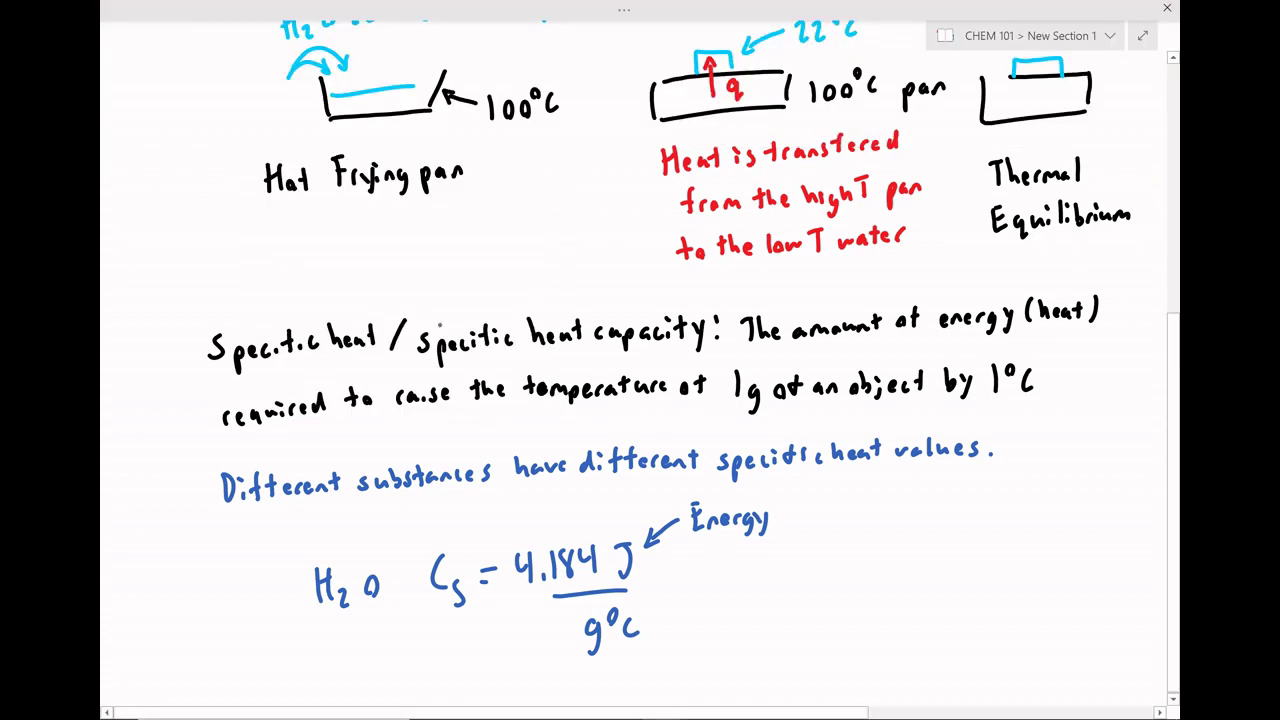
mouse_move(841, 578)
mouse_down()
mouse_move(850, 543)
mouse_move(858, 582)
mouse_up()
drag(843, 569, 877, 579)
drag(934, 542, 934, 577)
mouse_move(954, 567)
mouse_down()
mouse_move(942, 587)
mouse_move(979, 556)
mouse_up()
mouse_move(965, 567)
mouse_down()
mouse_move(1004, 548)
mouse_move(1042, 568)
mouse_move(1061, 545)
mouse_move(1096, 537)
mouse_up()
click(1021, 566)
drag(1086, 542, 1026, 642)
drag(1050, 598, 1049, 601)
drag(1073, 605, 1068, 625)
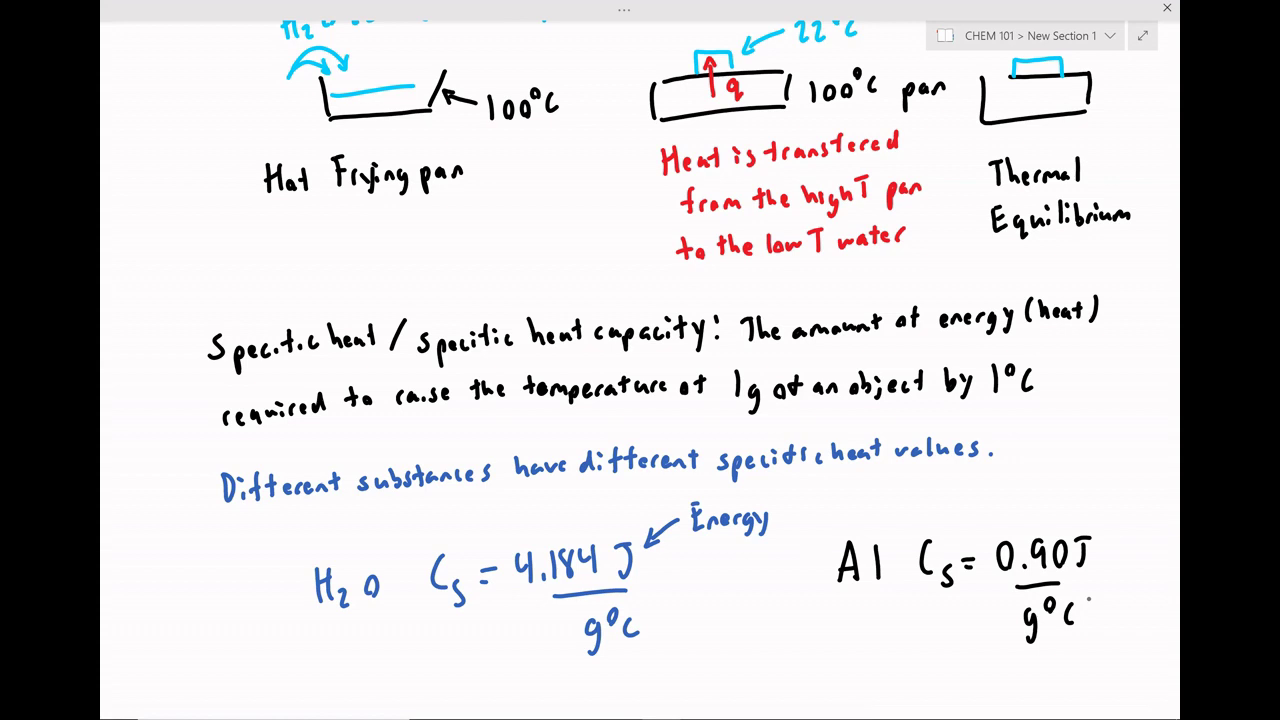
Handwrite "Larger Cs => more energy to raise the temperature of that object." in black below the two specific heat values.
scroll(640, 370, down, 1)
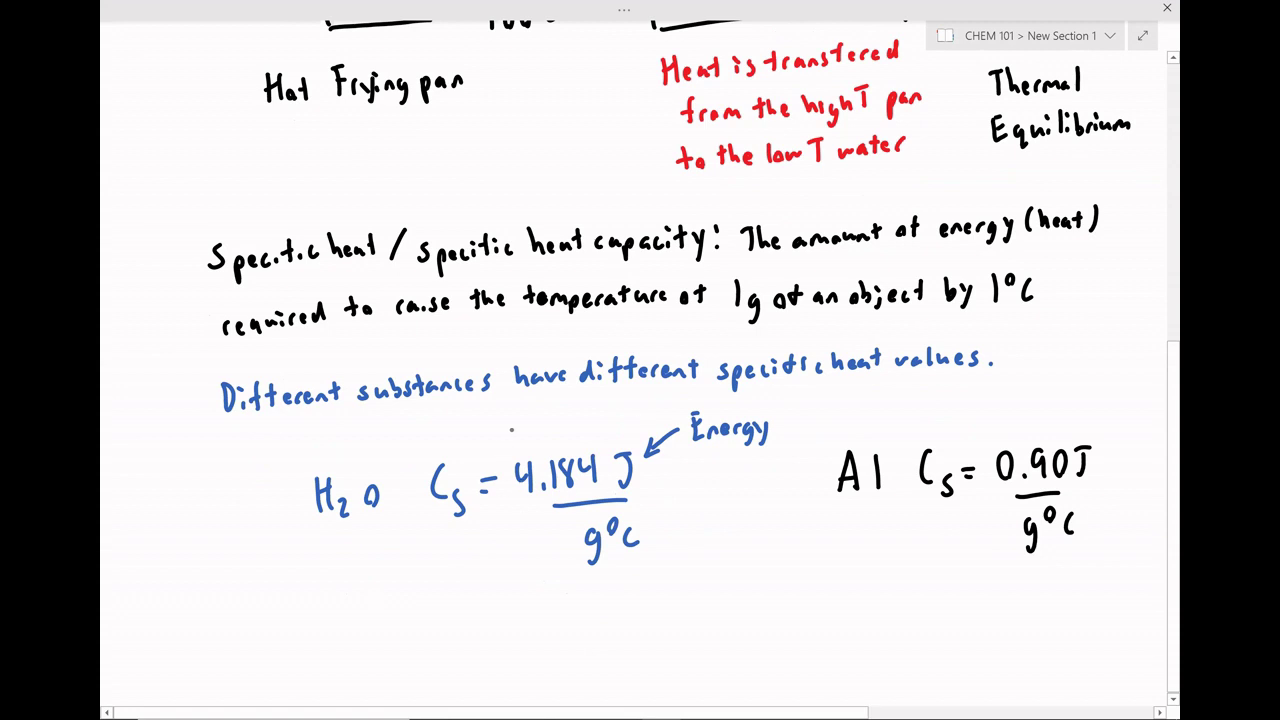
mouse_move(247, 597)
mouse_down()
mouse_move(306, 640)
mouse_move(336, 616)
mouse_move(404, 628)
mouse_move(446, 612)
mouse_move(968, 604)
mouse_move(1010, 590)
mouse_up()
mouse_move(321, 648)
mouse_down()
mouse_move(338, 668)
mouse_move(470, 660)
mouse_up()
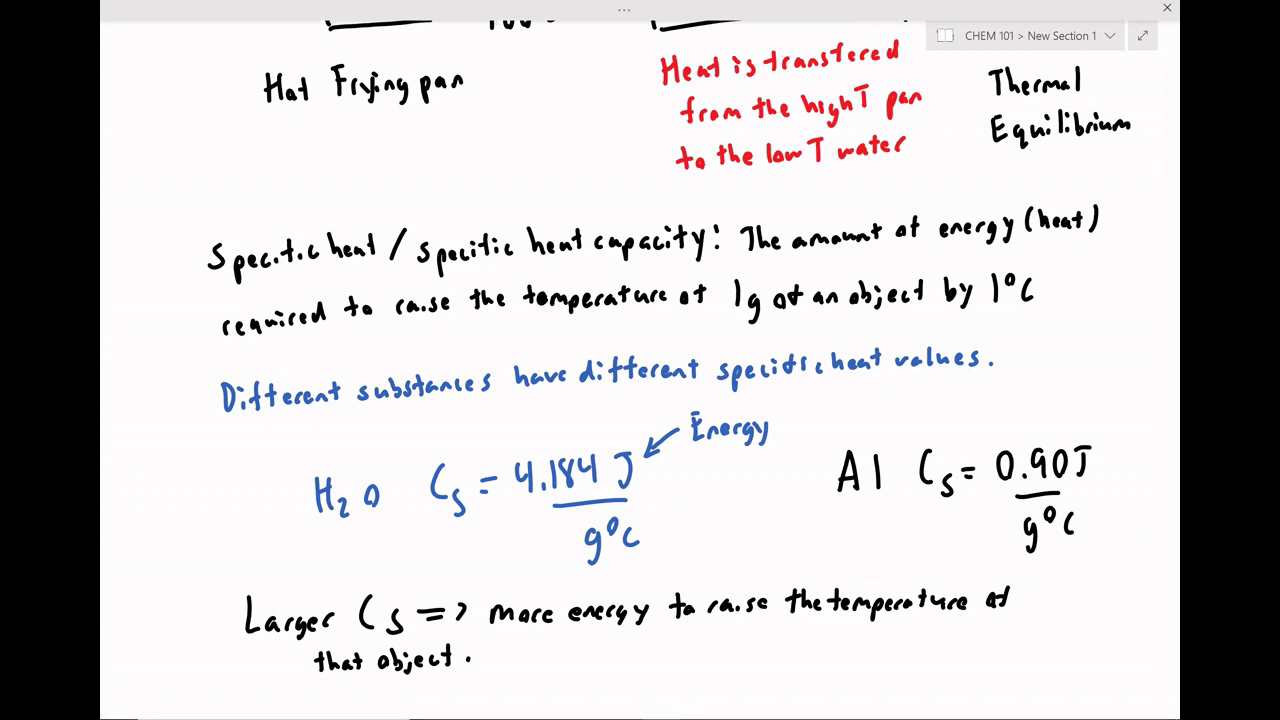
Handwrite "Law of Conservation of Energy: The total energy of an isolated system is constant" in black below the Larger Cs note.
scroll(640, 400, down, 5)
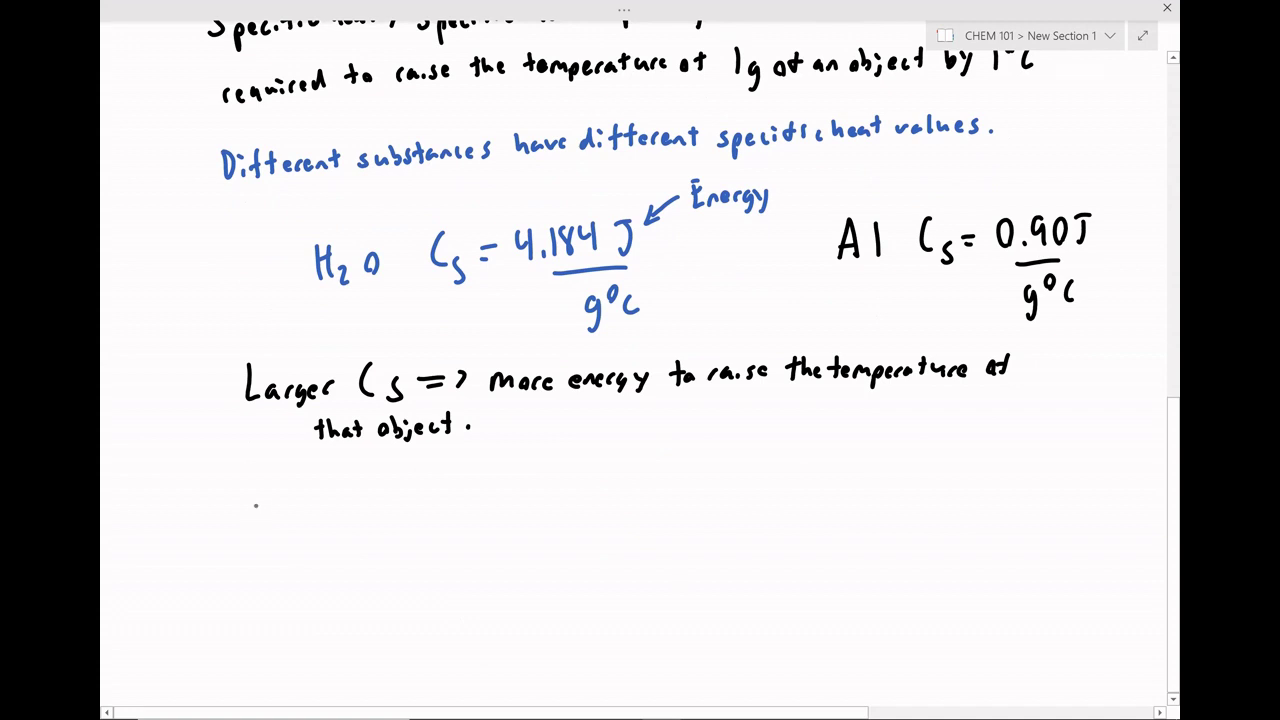
mouse_move(256, 497)
mouse_down()
mouse_move(272, 543)
mouse_move(338, 530)
mouse_move(352, 508)
mouse_move(381, 532)
mouse_move(498, 505)
mouse_move(540, 516)
mouse_up()
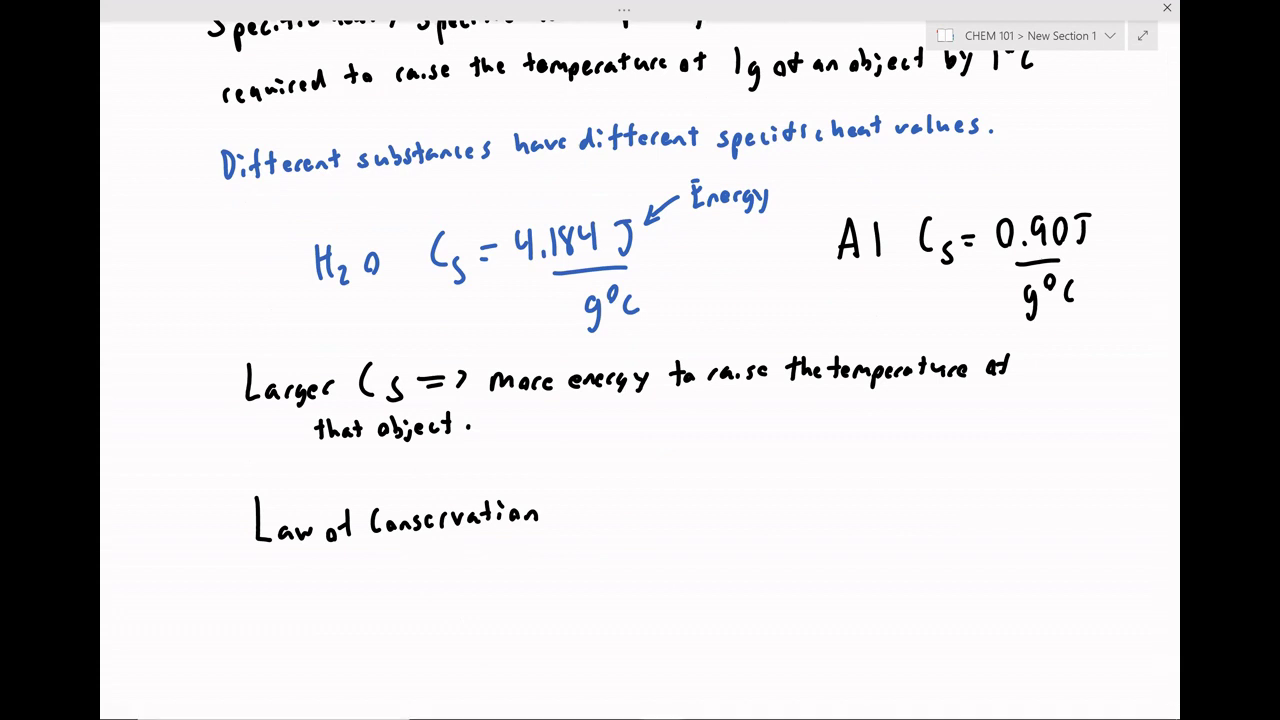
mouse_move(565, 505)
mouse_down()
mouse_move(574, 518)
mouse_move(606, 500)
mouse_move(684, 526)
mouse_up()
click(705, 498)
click(707, 511)
mouse_move(733, 491)
mouse_down()
mouse_move(744, 508)
mouse_move(907, 492)
mouse_move(926, 512)
mouse_move(944, 494)
mouse_move(998, 494)
mouse_up()
mouse_move(261, 582)
mouse_down()
mouse_move(266, 600)
mouse_move(406, 596)
mouse_move(586, 576)
mouse_move(604, 586)
mouse_move(628, 570)
mouse_up()
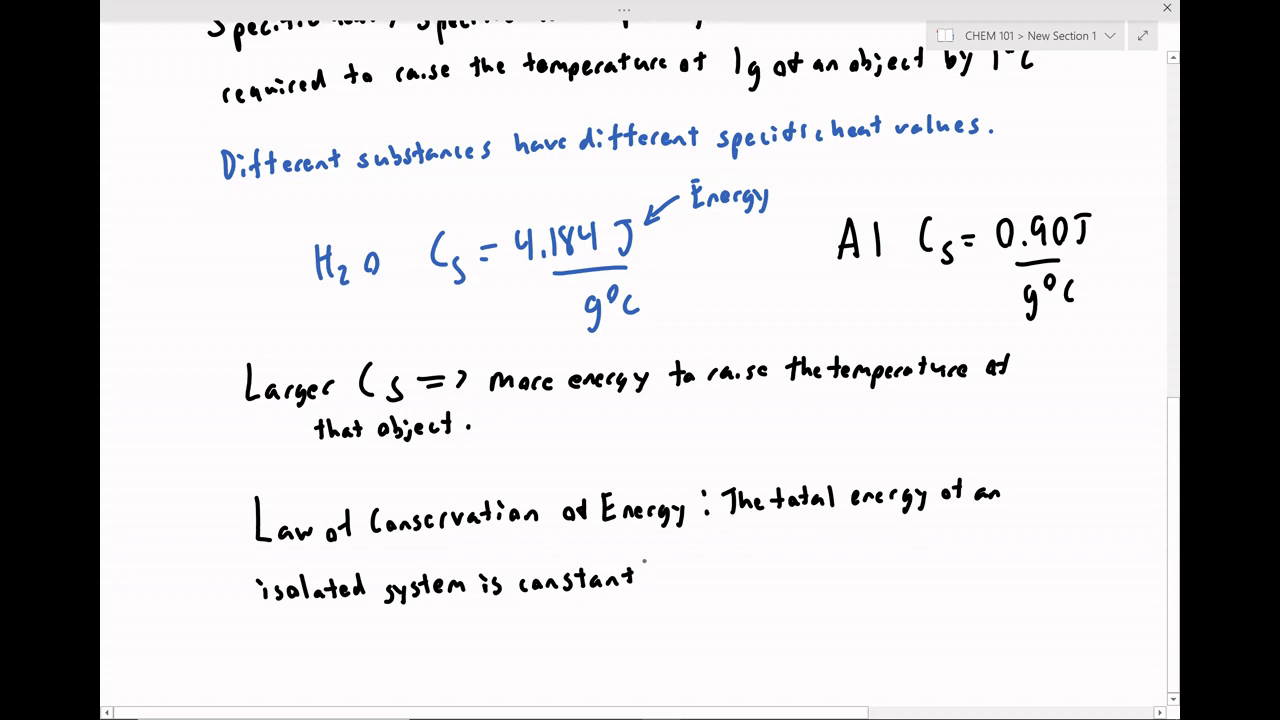
Draw a small hatched black block below the energy law and label it "Cu" and "100°C".
scroll(645, 562, down, 4)
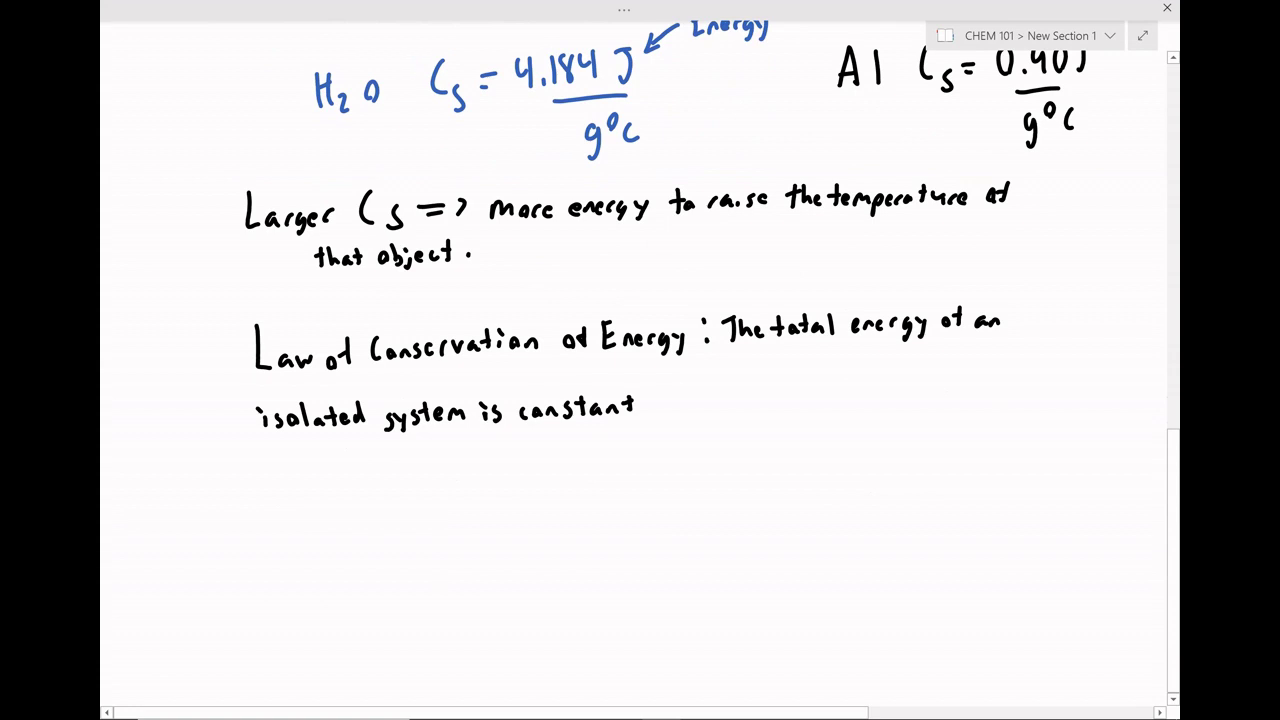
mouse_move(338, 521)
mouse_down()
mouse_move(370, 558)
mouse_move(374, 548)
mouse_move(360, 556)
mouse_move(344, 540)
mouse_up()
drag(346, 592, 347, 612)
drag(355, 596, 369, 593)
mouse_move(400, 519)
mouse_down()
mouse_move(405, 546)
mouse_move(417, 524)
mouse_move(432, 526)
mouse_up()
drag(440, 508, 468, 530)
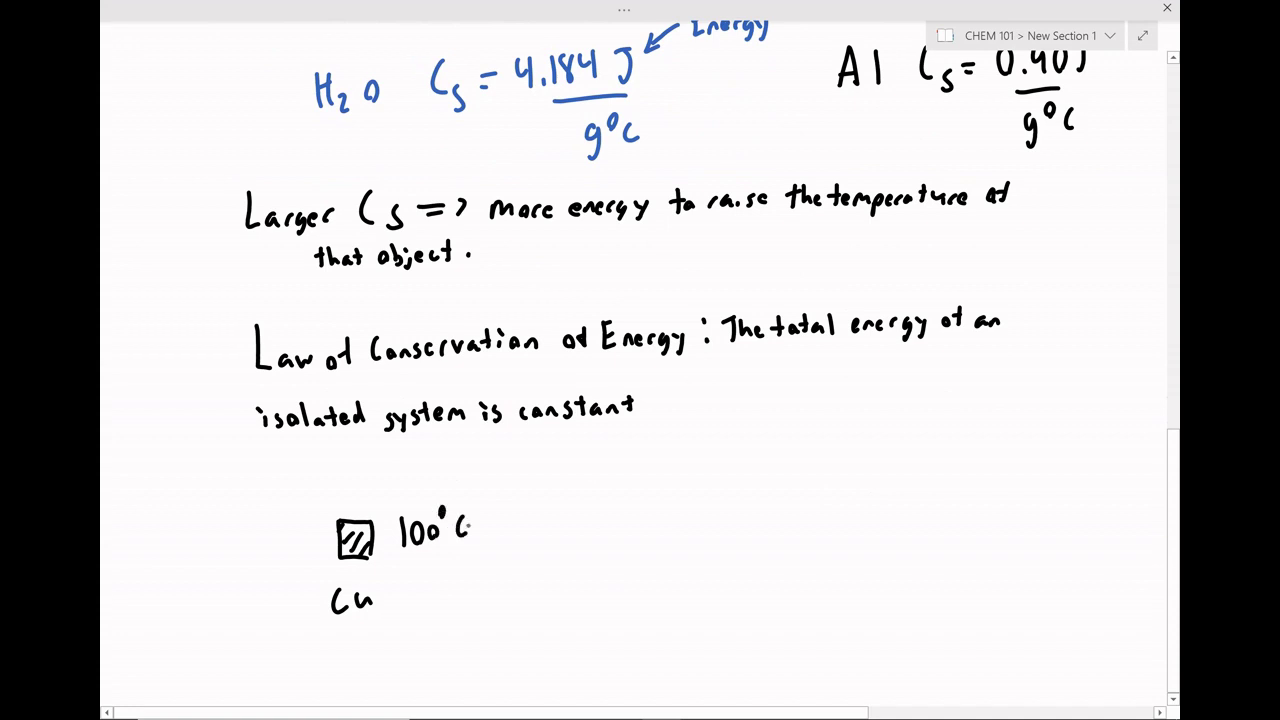
Draw a blue container of water beside the copper block, with a curved arrow from block to water and the label "22°C".
click(624, 10)
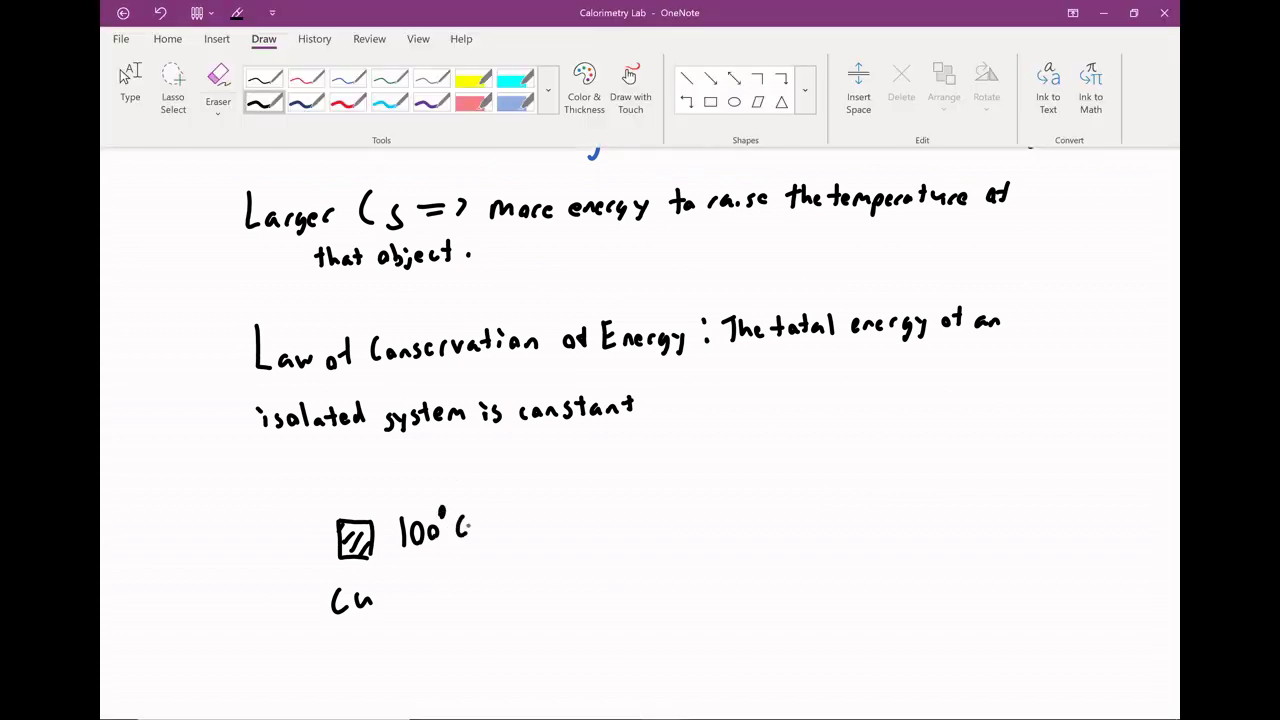
click(548, 90)
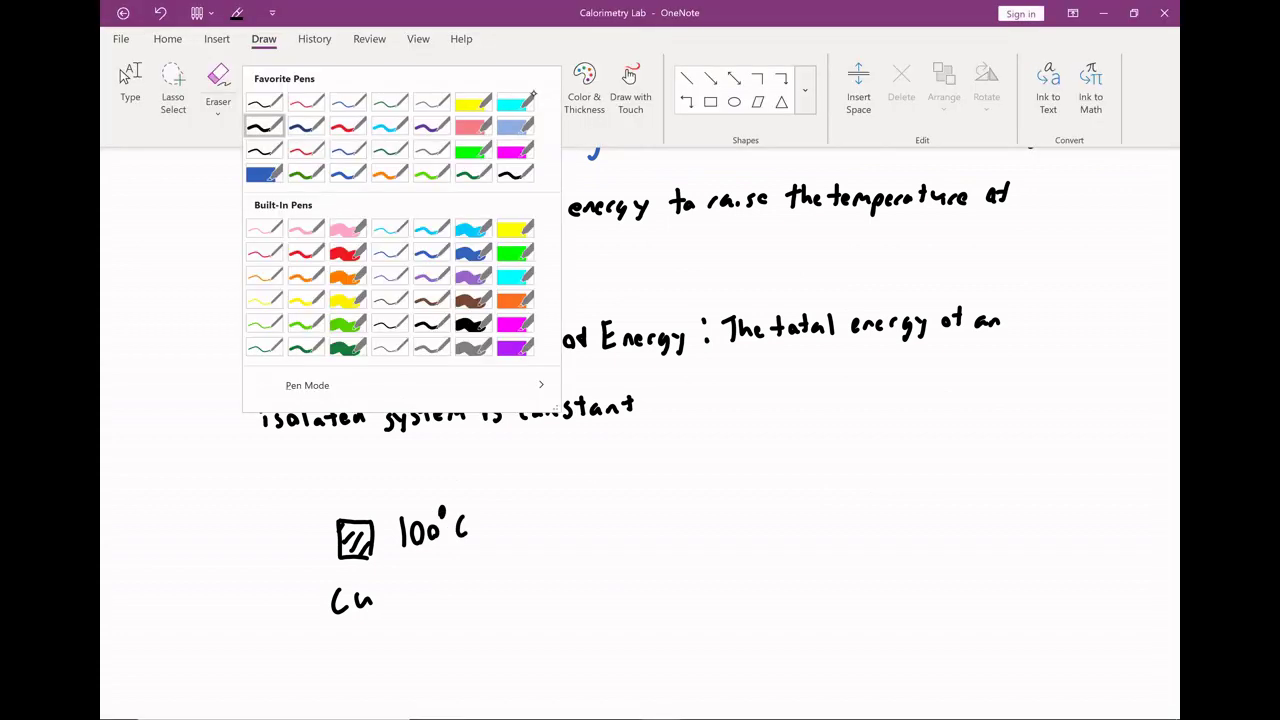
mouse_move(563, 500)
mouse_down()
mouse_move(566, 592)
mouse_move(695, 593)
mouse_move(692, 500)
mouse_move(696, 590)
mouse_up()
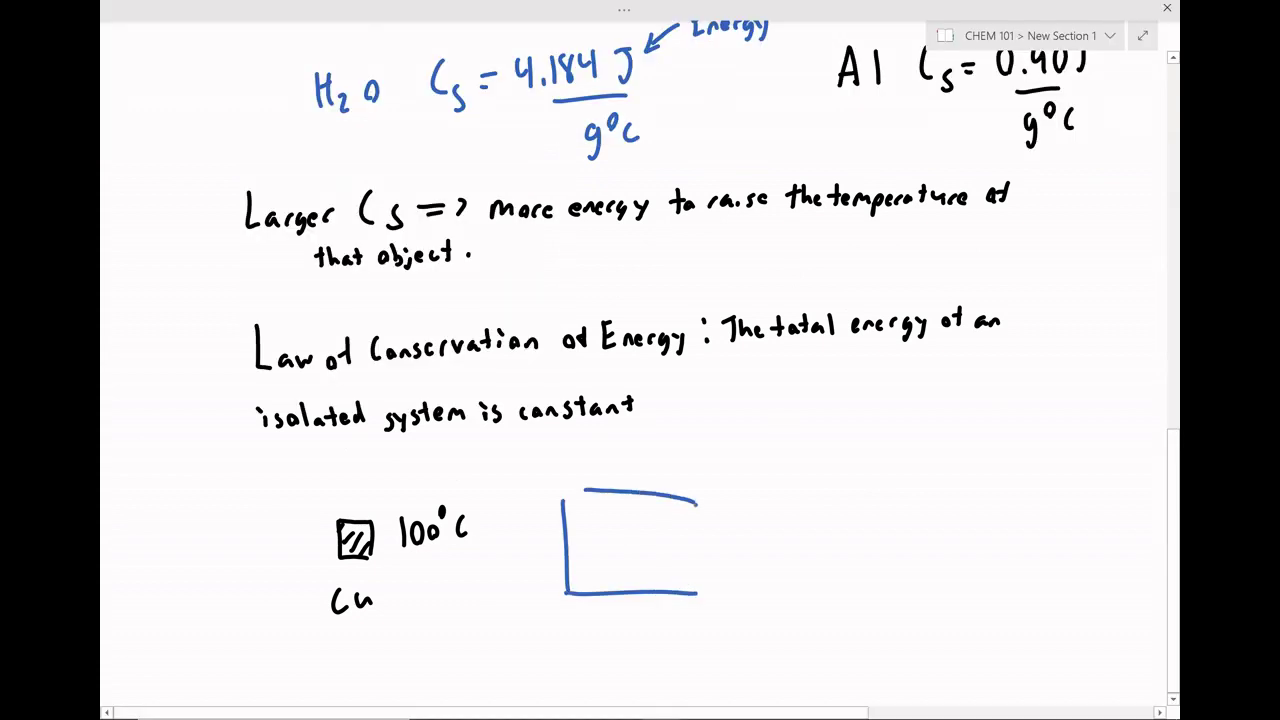
drag(566, 533, 686, 534)
drag(381, 509, 613, 518)
drag(620, 499, 613, 518)
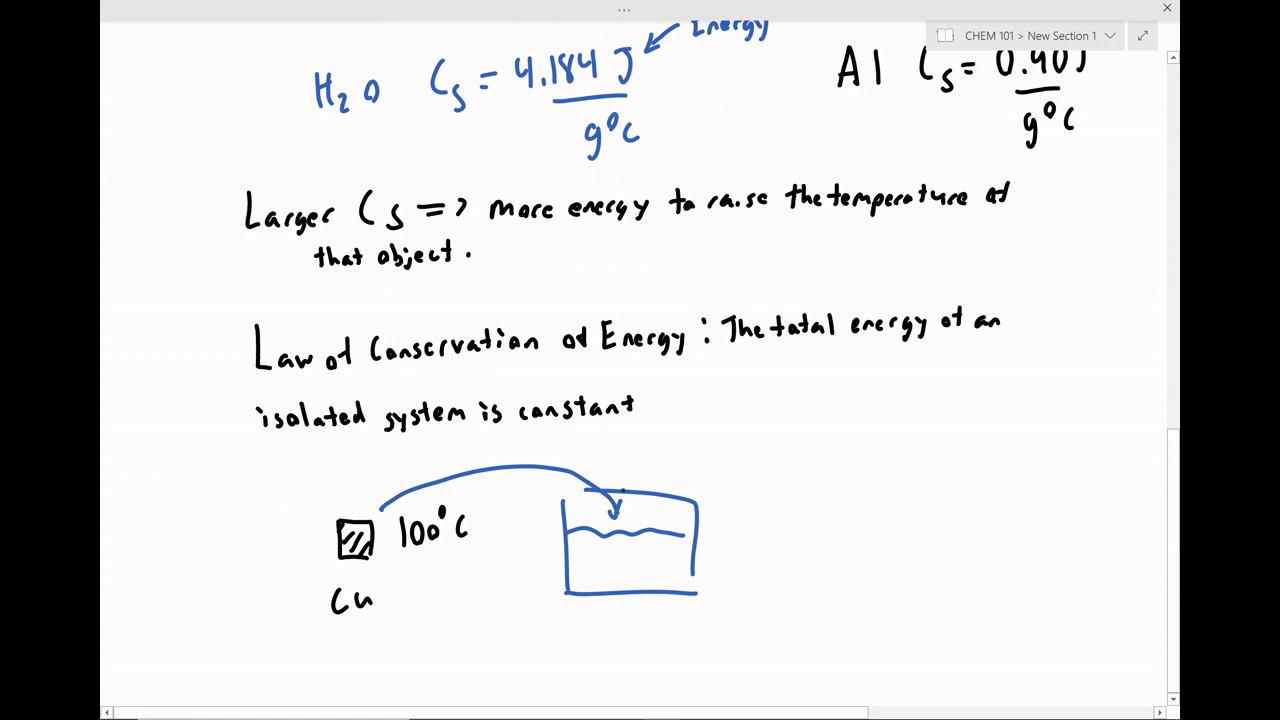
drag(717, 544, 735, 569)
mouse_move(740, 546)
mouse_down()
mouse_move(756, 569)
mouse_move(767, 541)
mouse_move(791, 566)
mouse_up()
Add the masses in black ink: "10g" beside the copper block and "30g H2O" beside the water container.
click(624, 10)
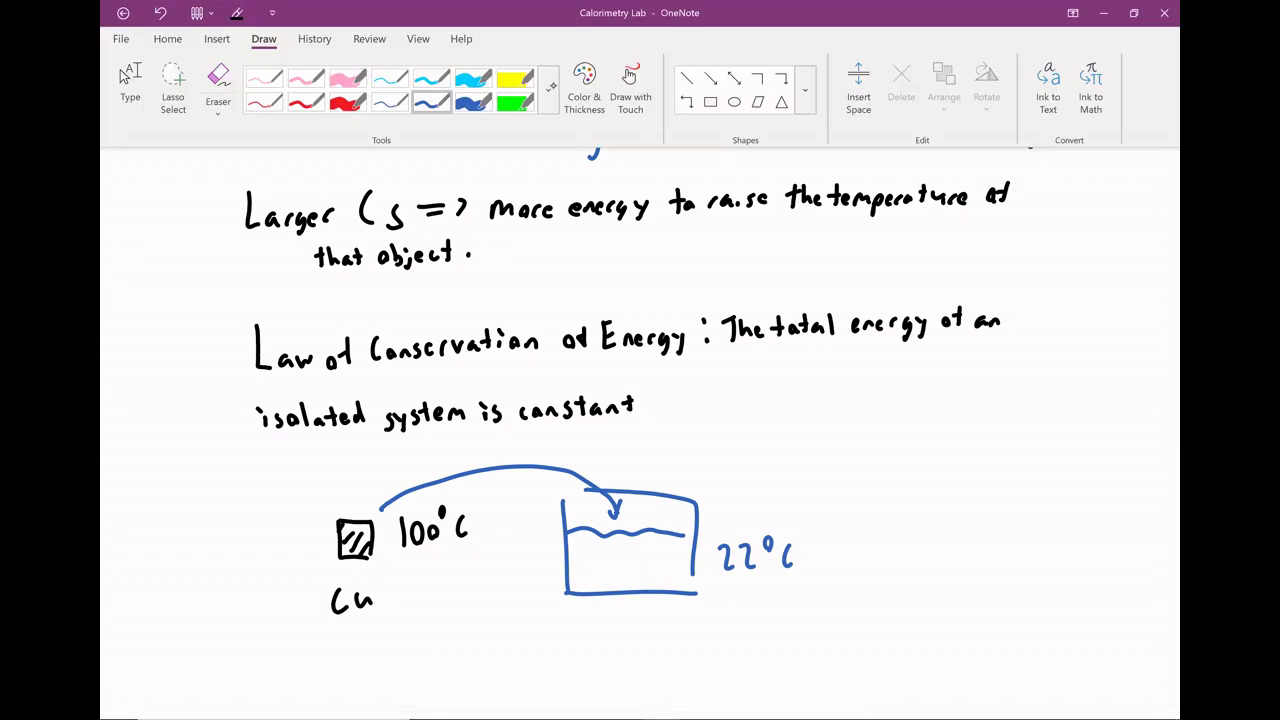
click(551, 87)
click(430, 322)
key(F11)
mouse_move(261, 526)
mouse_down()
mouse_move(260, 556)
mouse_move(279, 531)
mouse_move(291, 570)
mouse_up()
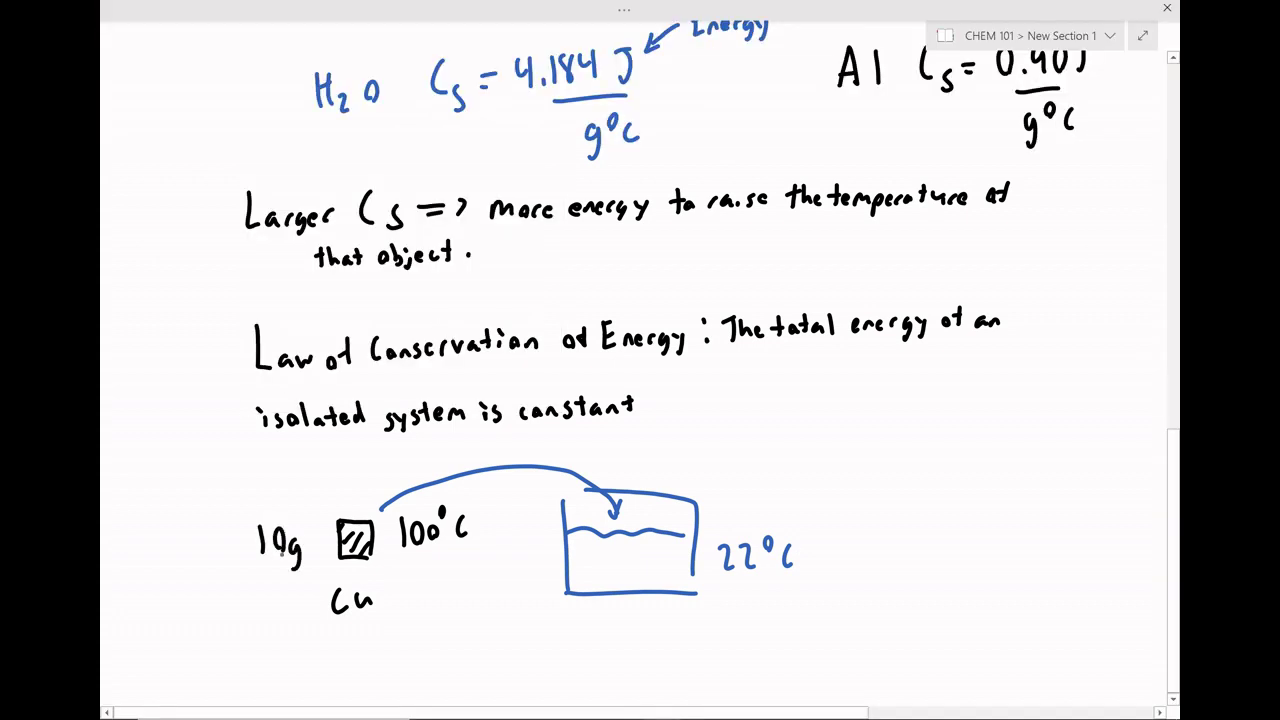
drag(745, 500, 747, 522)
mouse_move(772, 497)
mouse_down()
mouse_move(791, 530)
mouse_move(836, 520)
mouse_move(856, 540)
mouse_move(874, 512)
mouse_up()
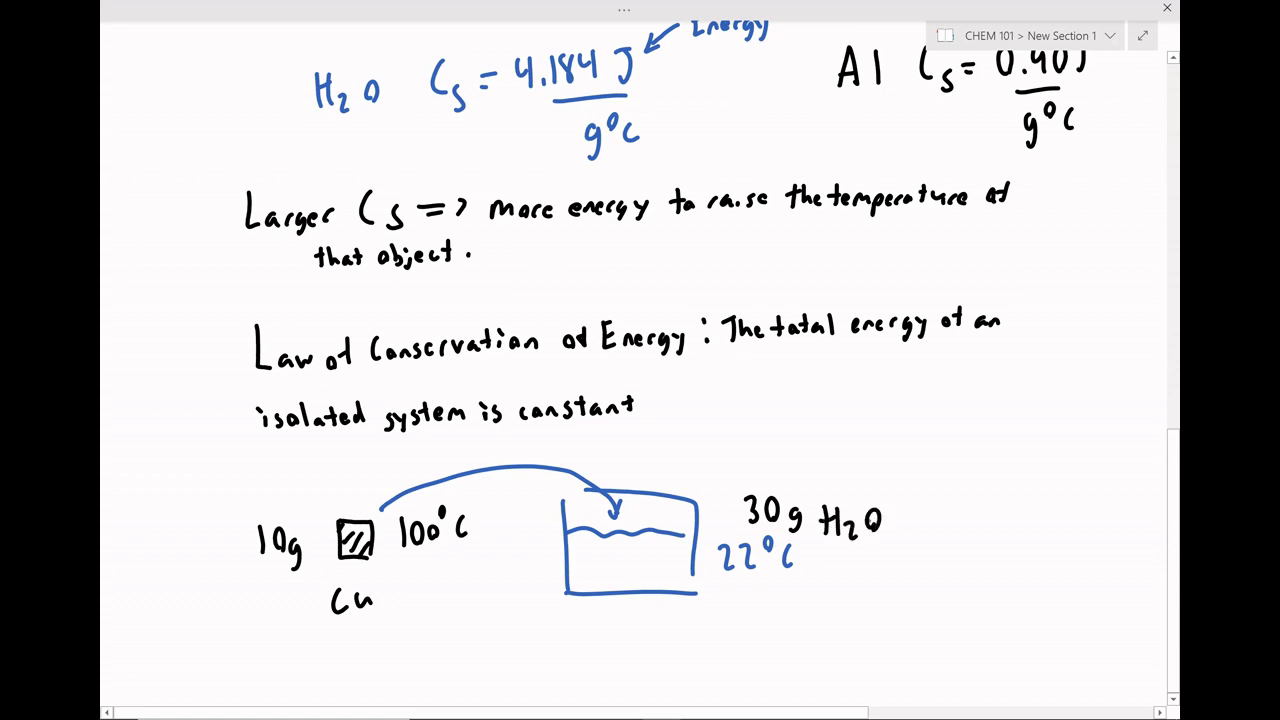
Draw a second, larger container in black below the first sketch, with a hatched block in its lower-left corner.
scroll(934, 423, down, 3)
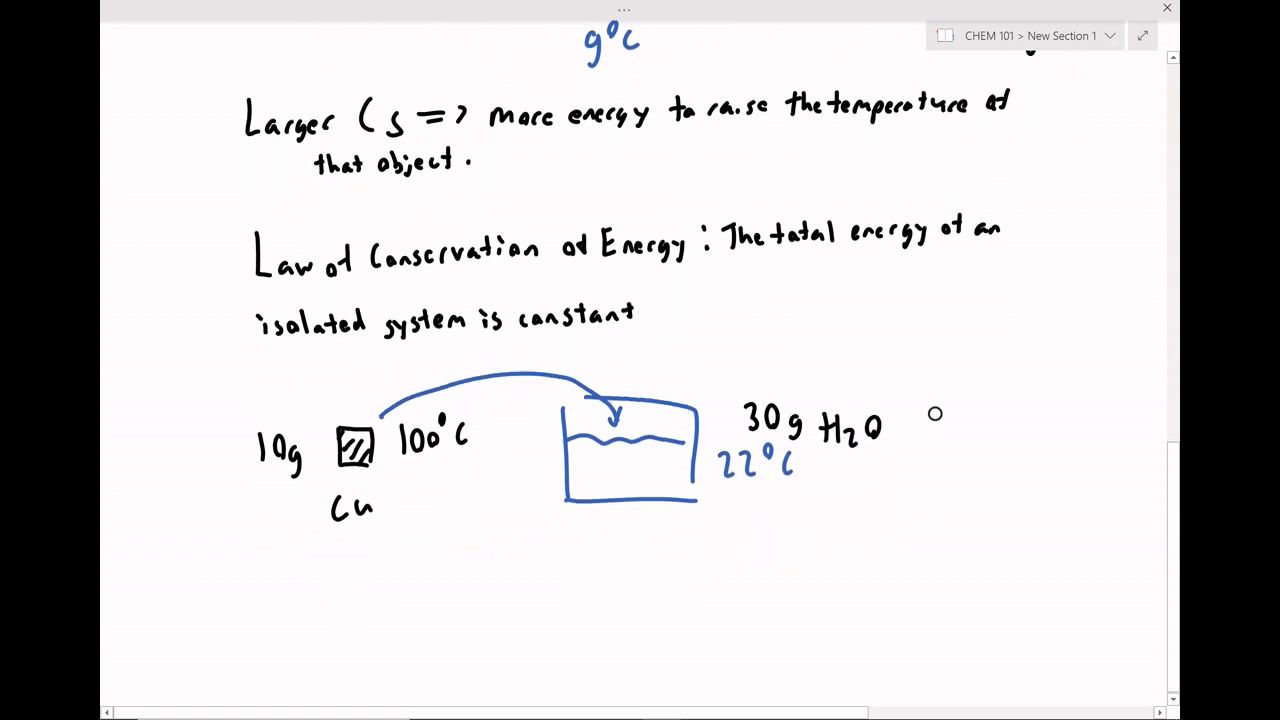
click(624, 10)
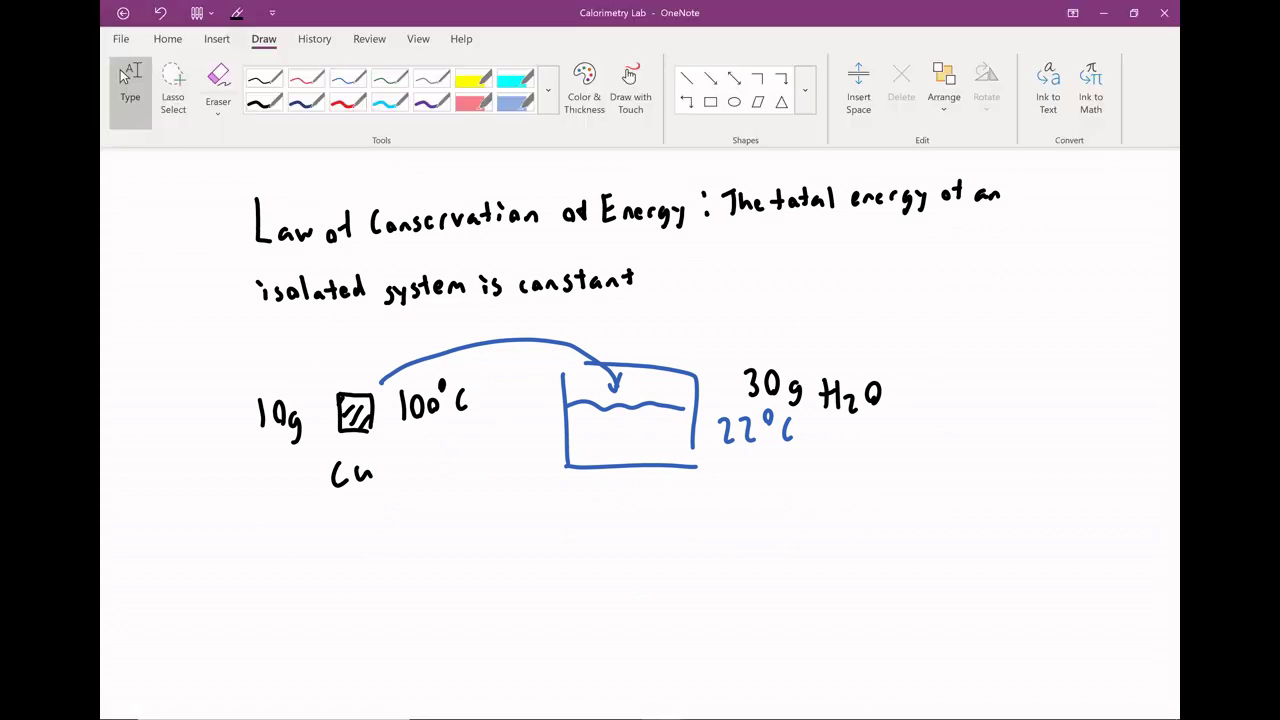
click(125, 75)
mouse_move(440, 550)
mouse_down()
mouse_move(441, 652)
mouse_move(631, 636)
mouse_move(566, 535)
mouse_move(632, 620)
mouse_up()
mouse_move(444, 611)
mouse_down()
mouse_move(464, 610)
mouse_move(490, 643)
mouse_move(484, 619)
mouse_up()
mouse_move(448, 646)
mouse_down()
mouse_move(468, 619)
mouse_move(458, 616)
mouse_up()
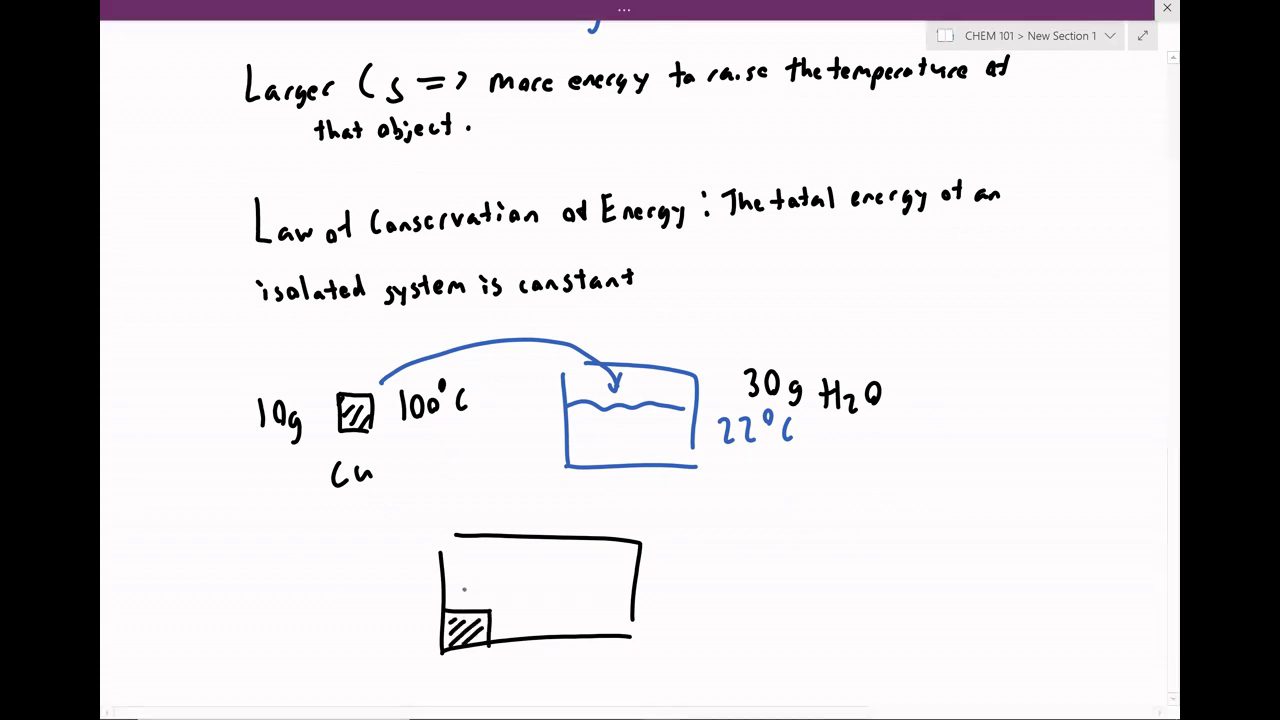
Draw a blue water line in the second container and point to the water with the label "Ti = 22°C".
click(624, 10)
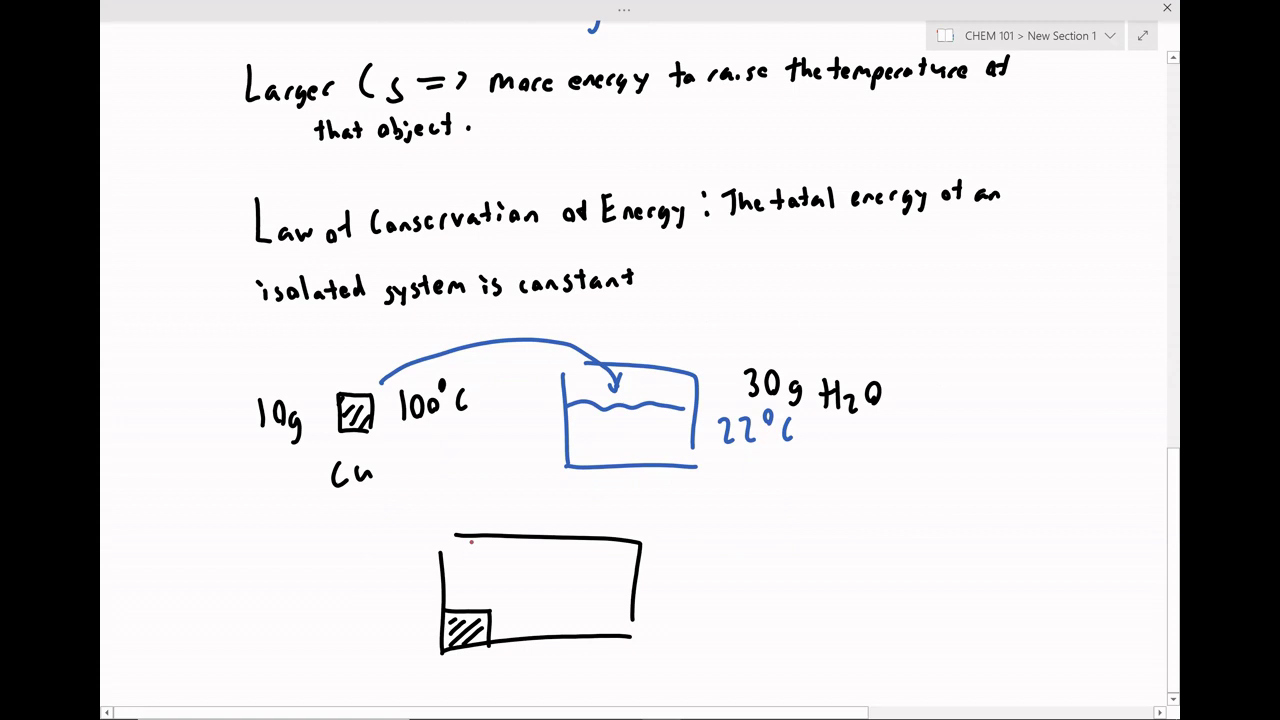
mouse_move(444, 572)
mouse_down()
mouse_move(628, 572)
mouse_move(617, 590)
mouse_move(629, 588)
mouse_up()
mouse_move(682, 553)
mouse_down()
mouse_move(684, 578)
mouse_move(688, 550)
mouse_move(699, 580)
mouse_move(730, 558)
mouse_up()
drag(712, 572, 770, 572)
drag(784, 540, 788, 538)
drag(810, 546, 808, 562)
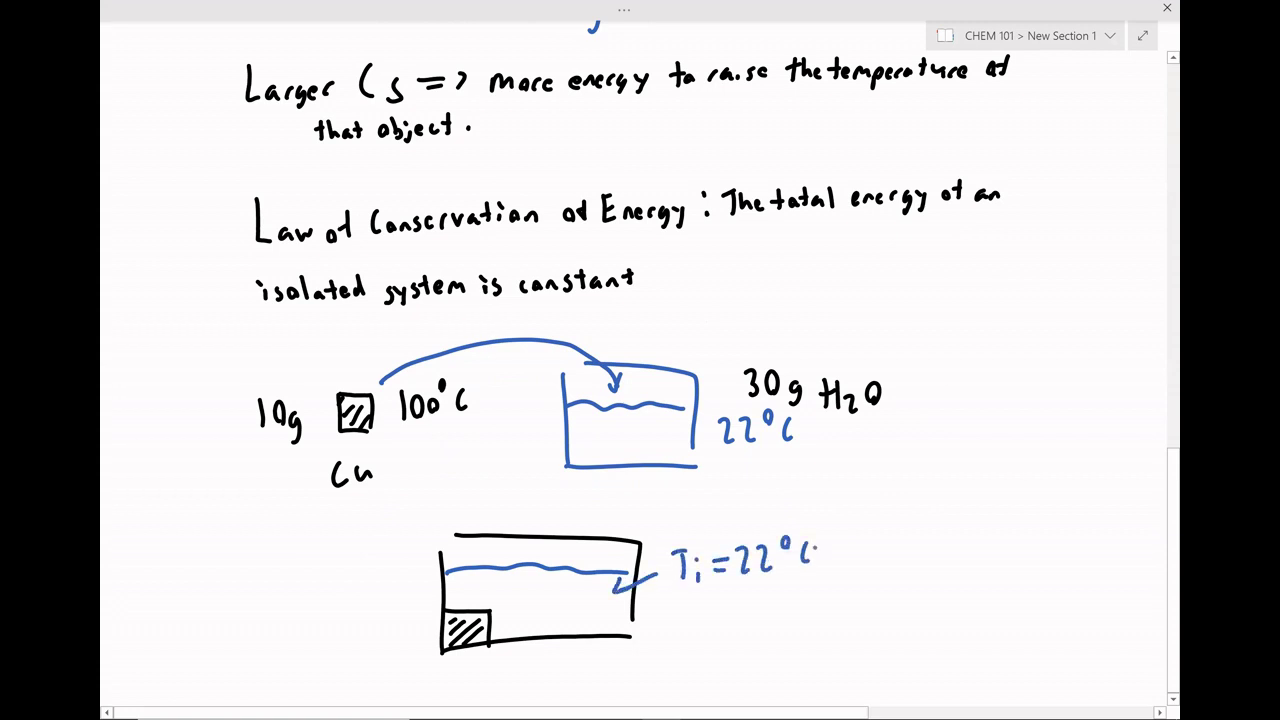
Draw a black arrow pointing to the submerged block and label it "Ti = 100°C".
click(624, 10)
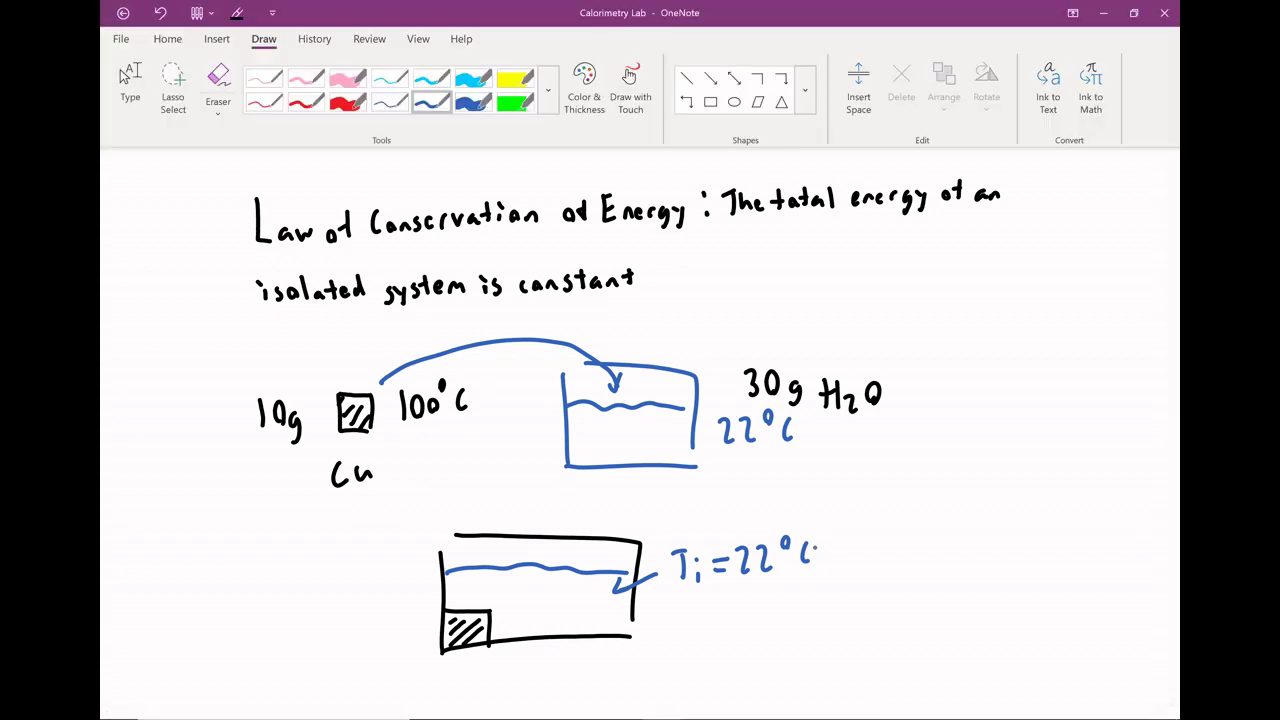
click(548, 90)
click(432, 324)
drag(380, 629, 427, 638)
drag(290, 601, 293, 634)
mouse_move(281, 598)
mouse_down()
mouse_move(301, 597)
mouse_move(307, 634)
mouse_move(329, 605)
mouse_up()
mouse_move(320, 614)
mouse_down()
mouse_move(346, 618)
mouse_move(356, 594)
mouse_move(371, 595)
mouse_up()
drag(385, 579, 385, 578)
drag(405, 584, 400, 601)
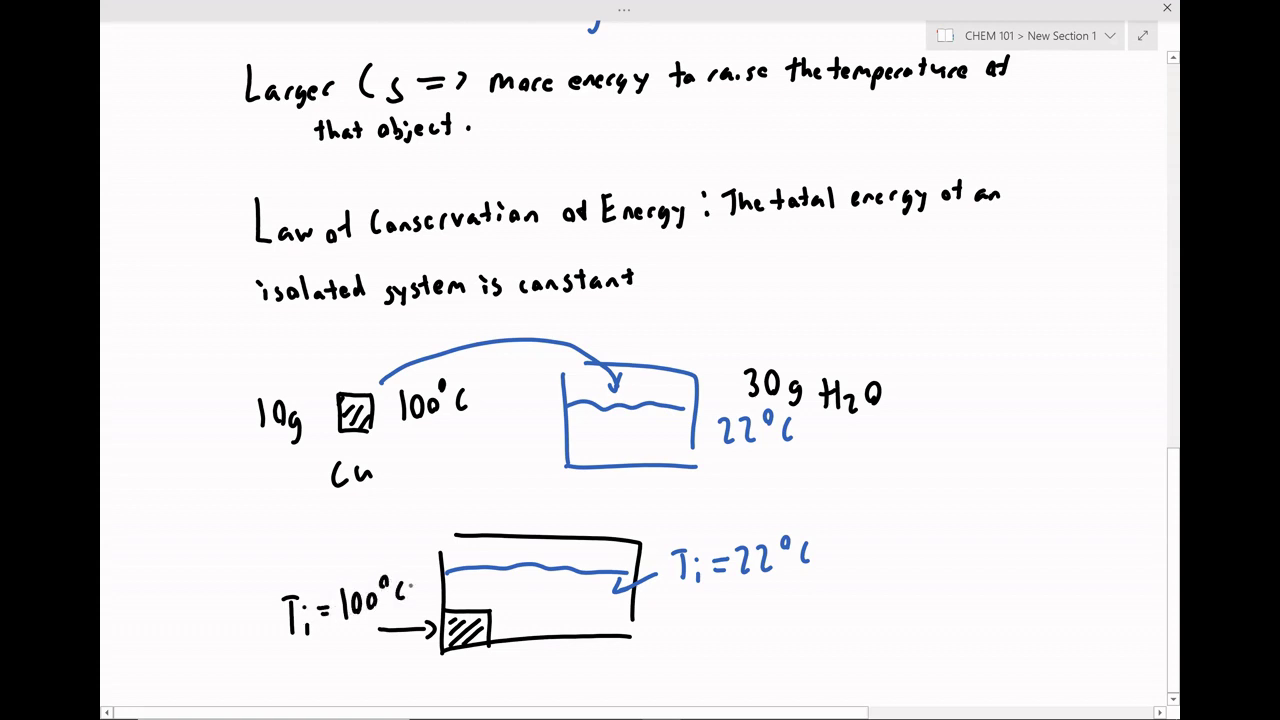
Draw a red arrow from the submerged block into the water and label it "q".
click(624, 10)
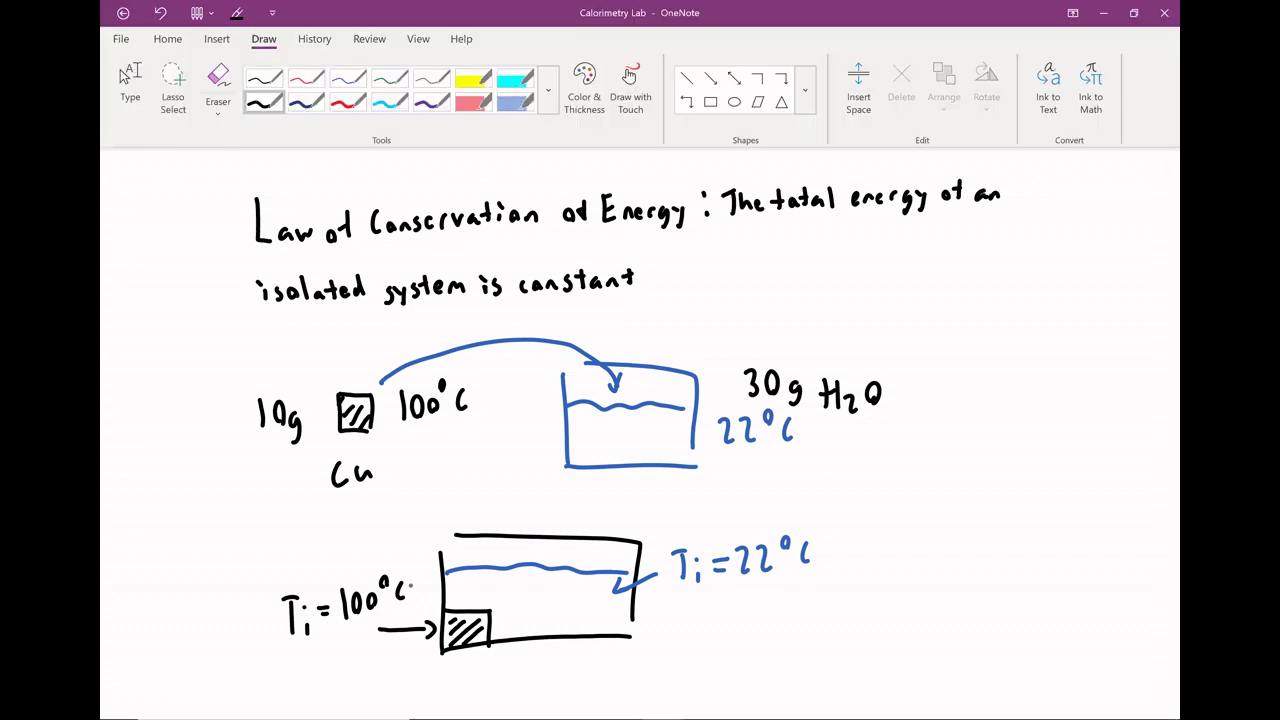
click(354, 103)
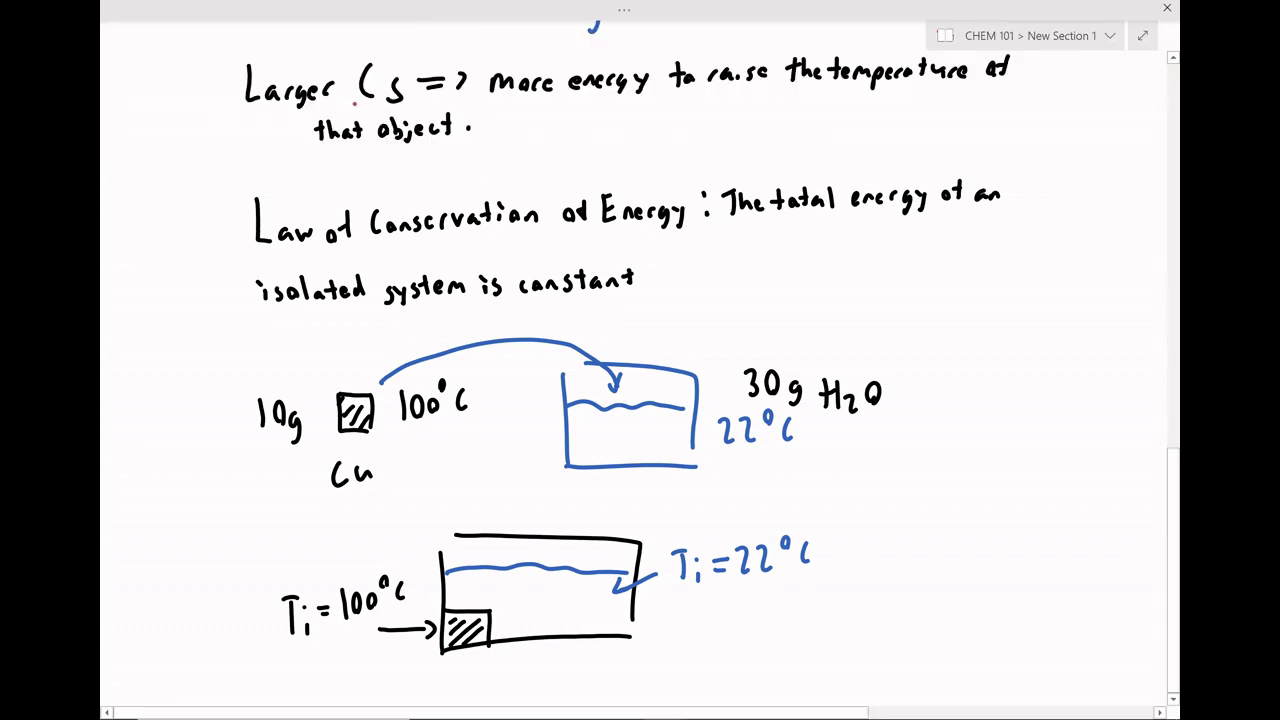
drag(468, 628, 508, 634)
drag(504, 588, 498, 610)
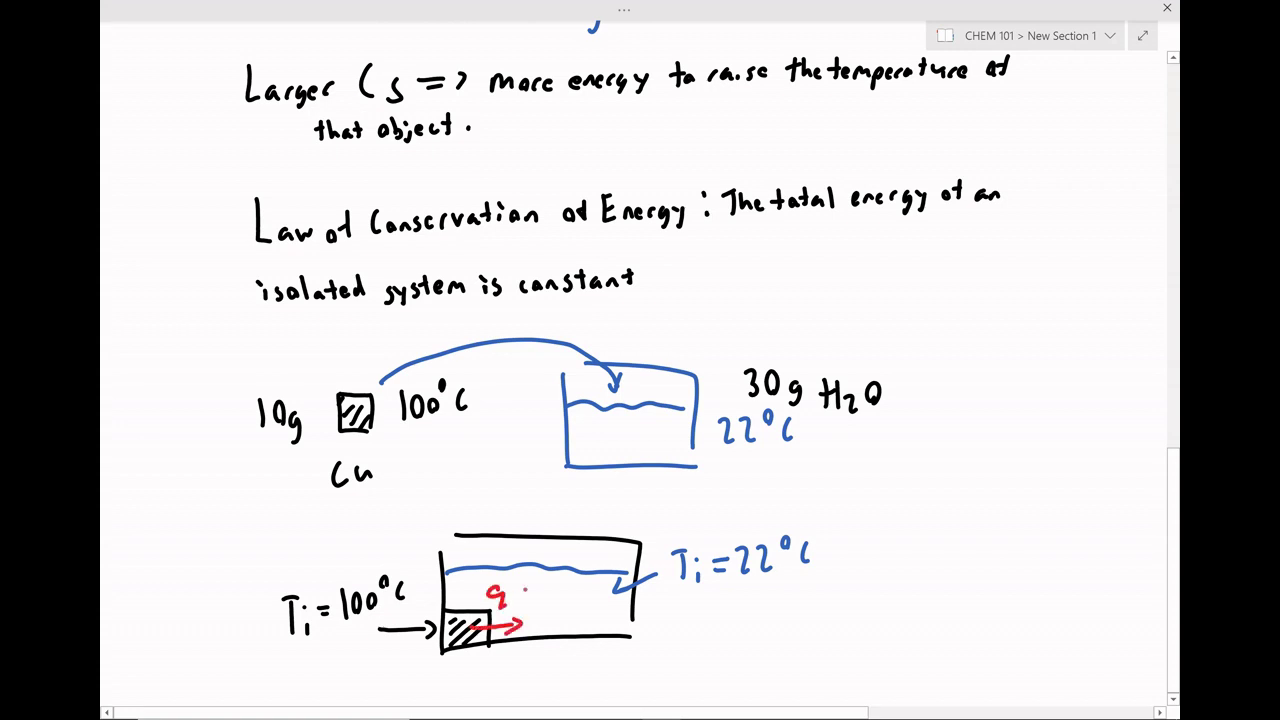